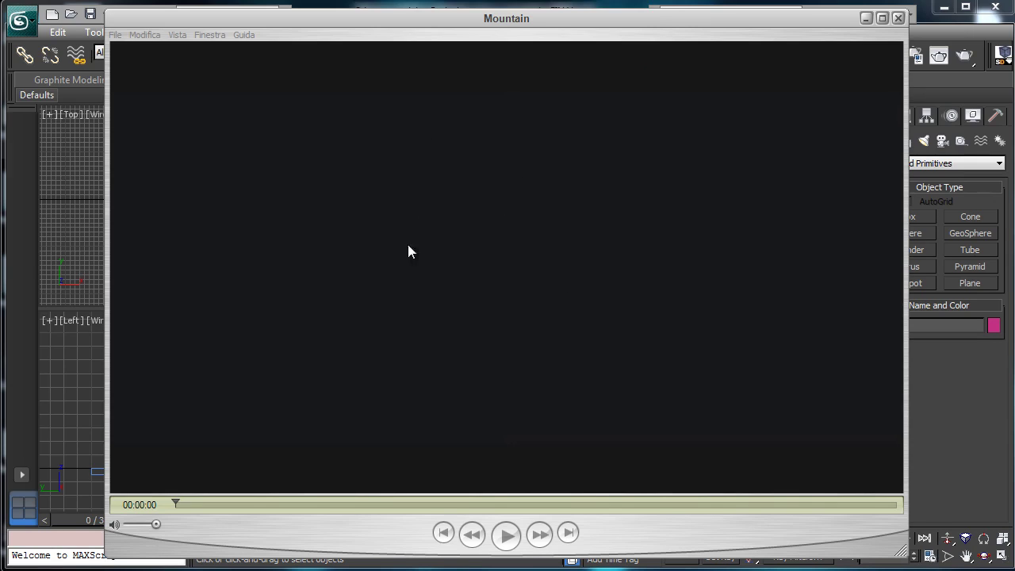
Focus the QuickTime Player window holding the Mountain movie at 00:00:00
click(506, 536)
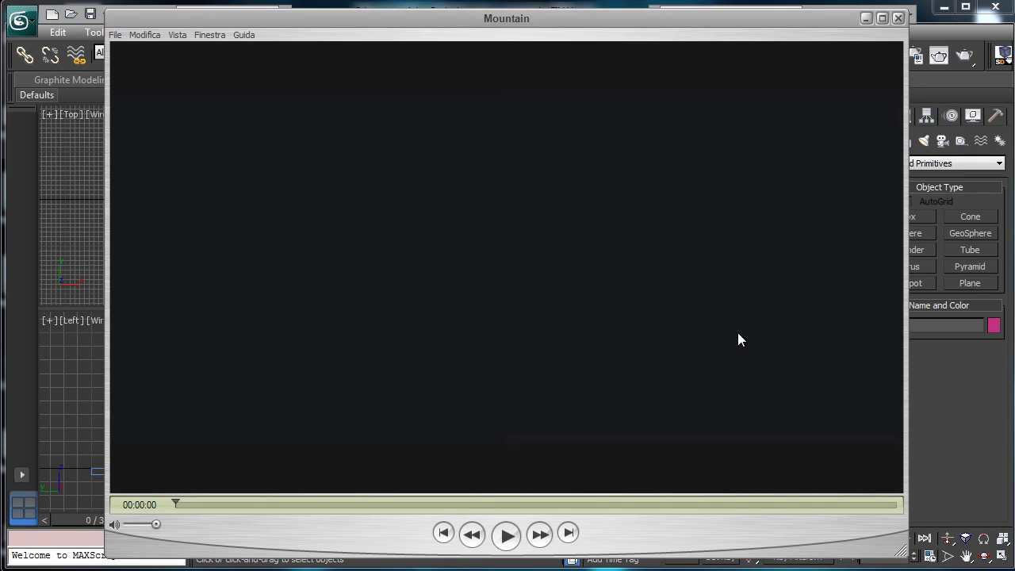
Play the Mountain render and scrub its smoke animation forward to 00:00:08
click(506, 536)
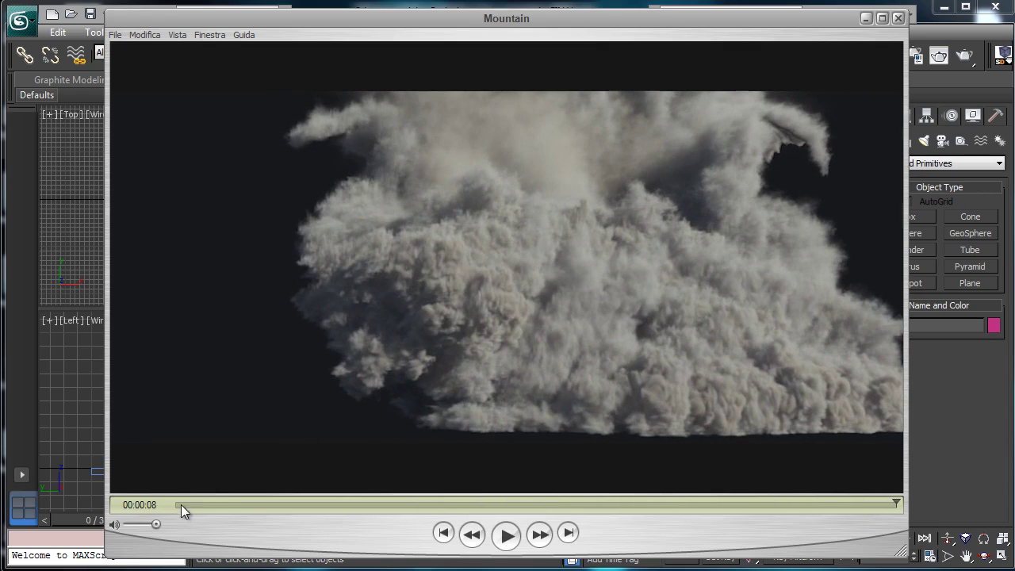
drag(180, 504, 219, 504)
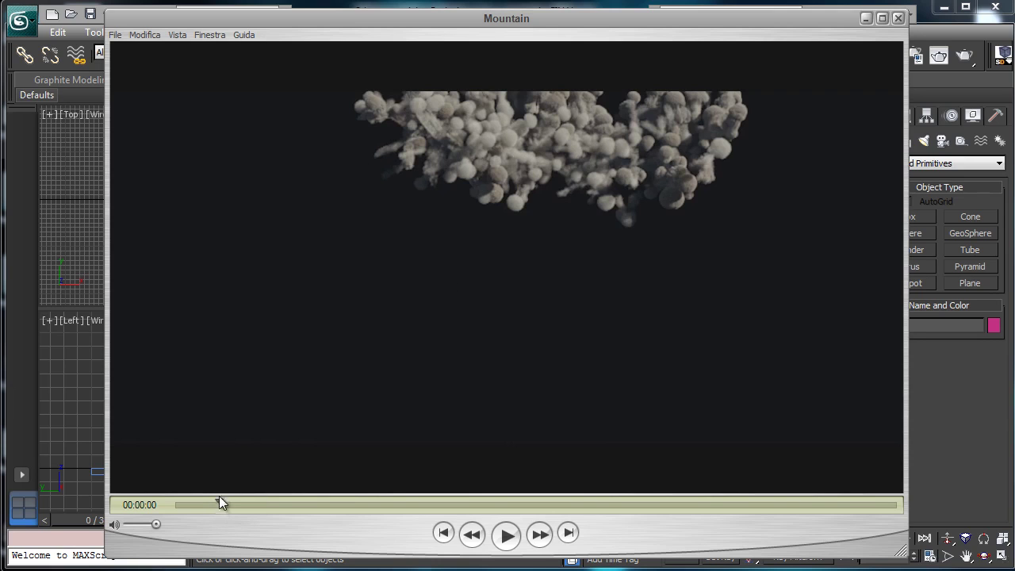
drag(220, 505, 854, 486)
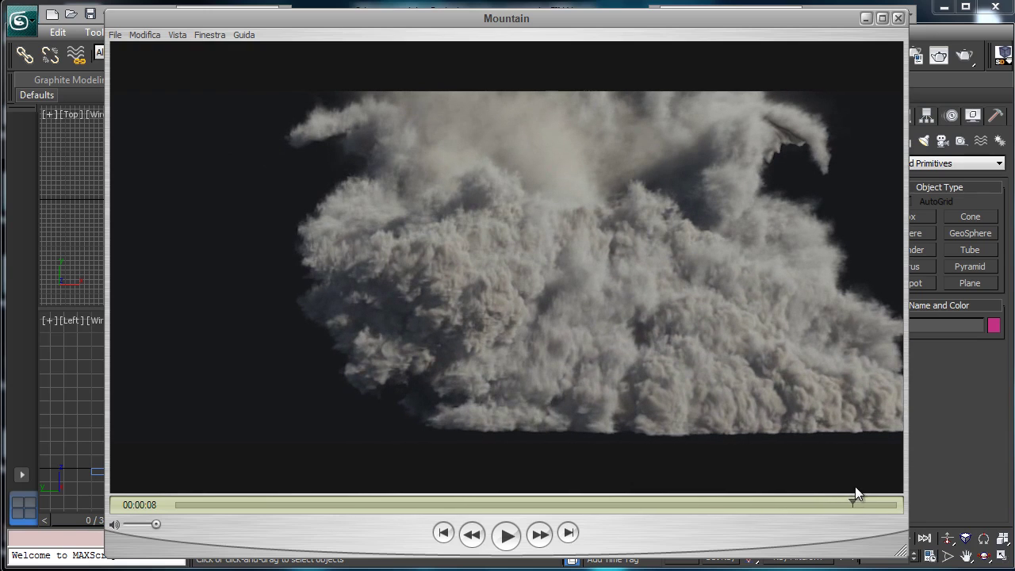
Close QuickTime and maximize the Camera001 viewport of the mountain scene
click(866, 18)
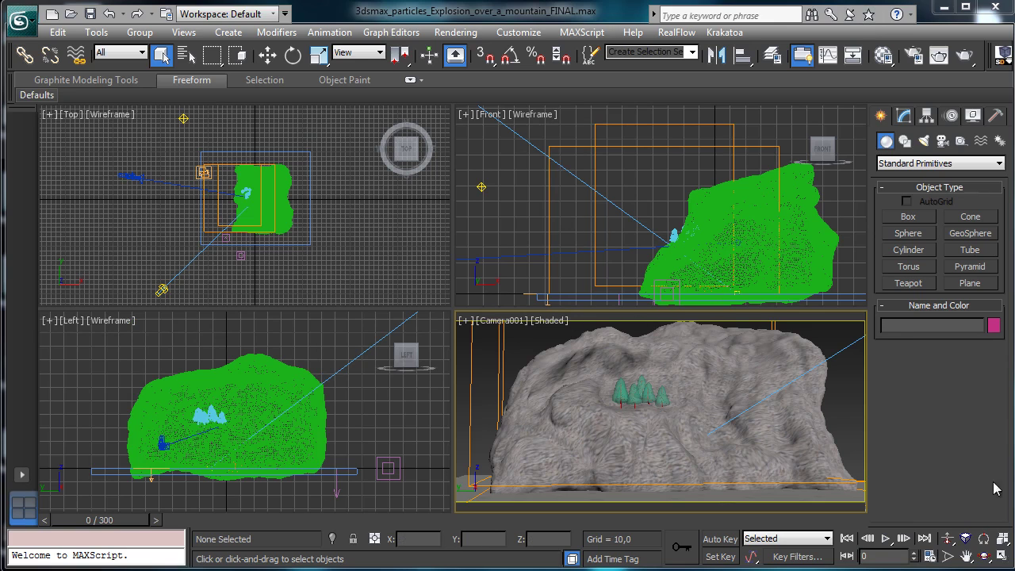
click(1002, 556)
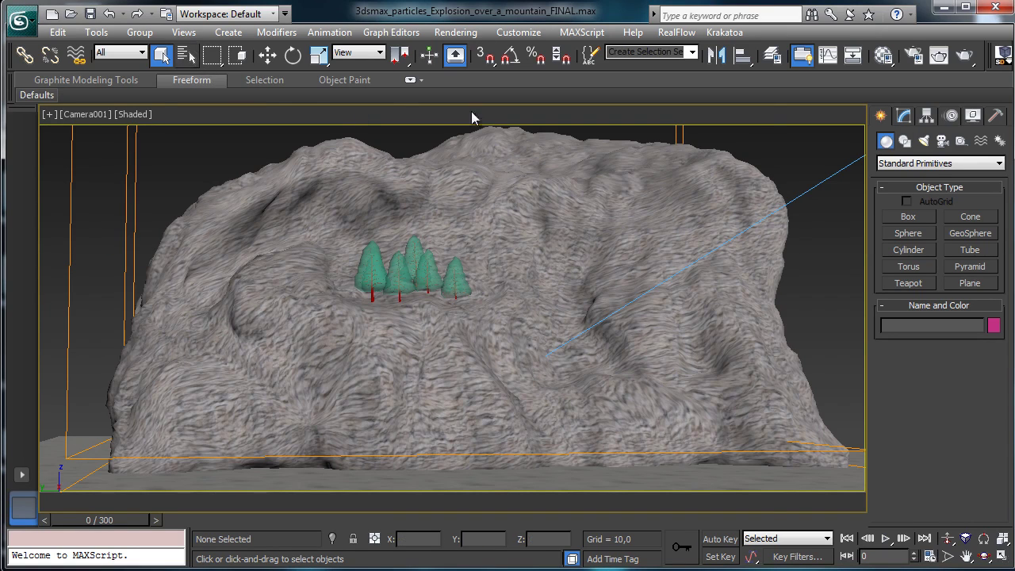
Select PF_One from the scene list and show its PF_One, PF_Two and PF_Third flows in Particle View
key(h)
click(219, 460)
drag(747, 246, 752, 321)
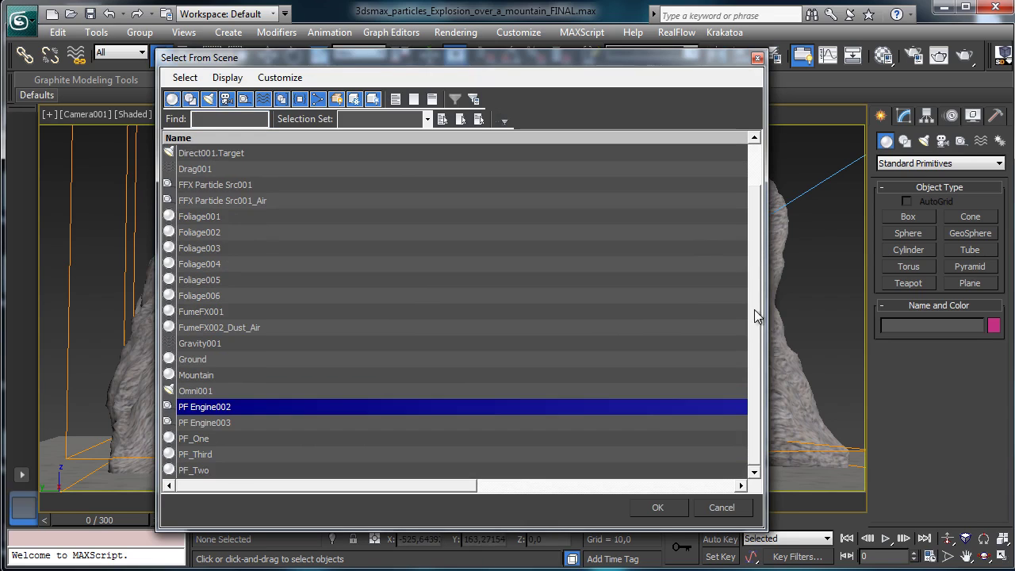
click(206, 438)
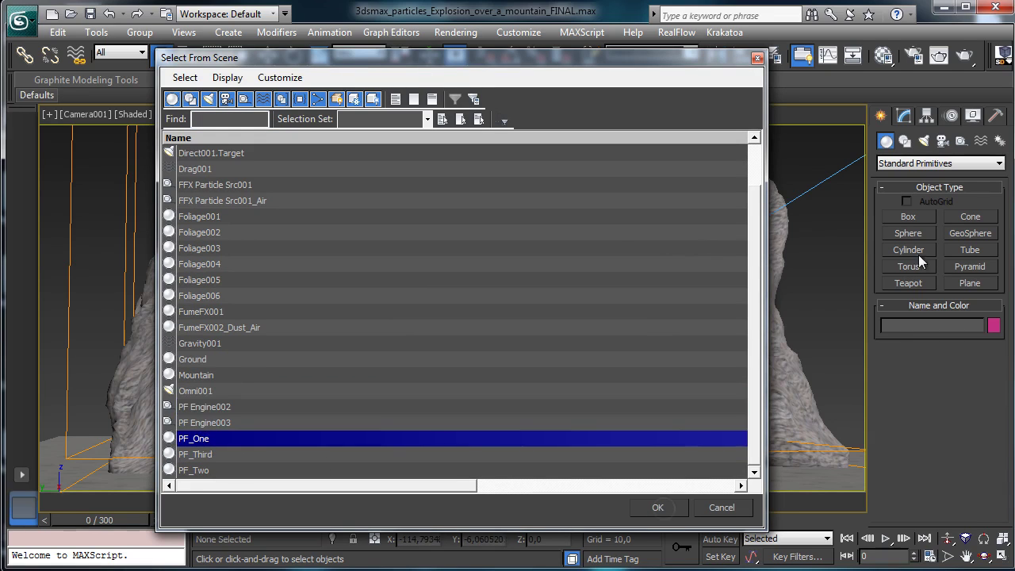
click(658, 508)
click(903, 116)
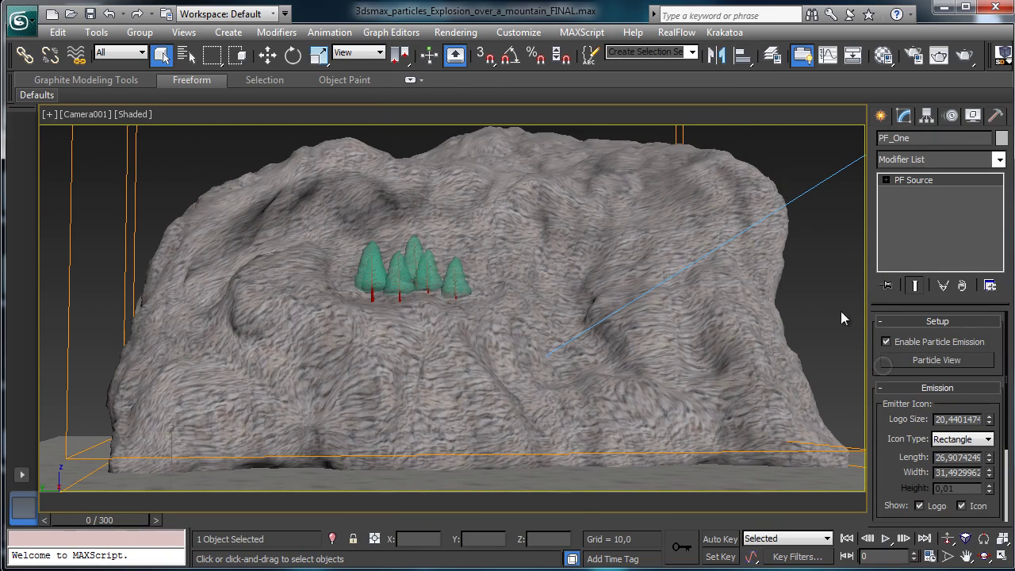
key(6)
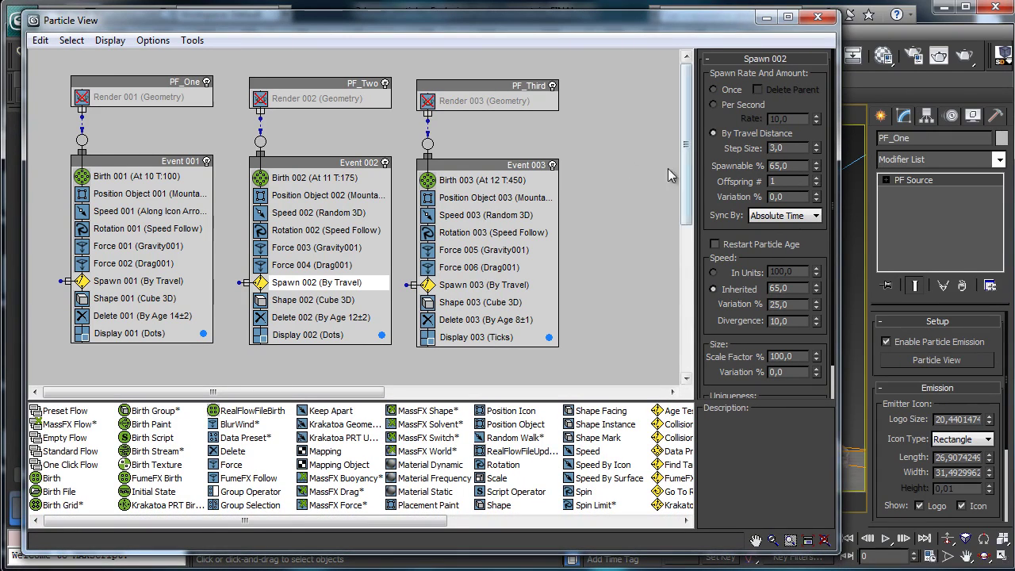
Close Particle View and scrub to frame 5 to preview particles falling on the mountain
click(818, 16)
drag(82, 522, 102, 513)
key(q)
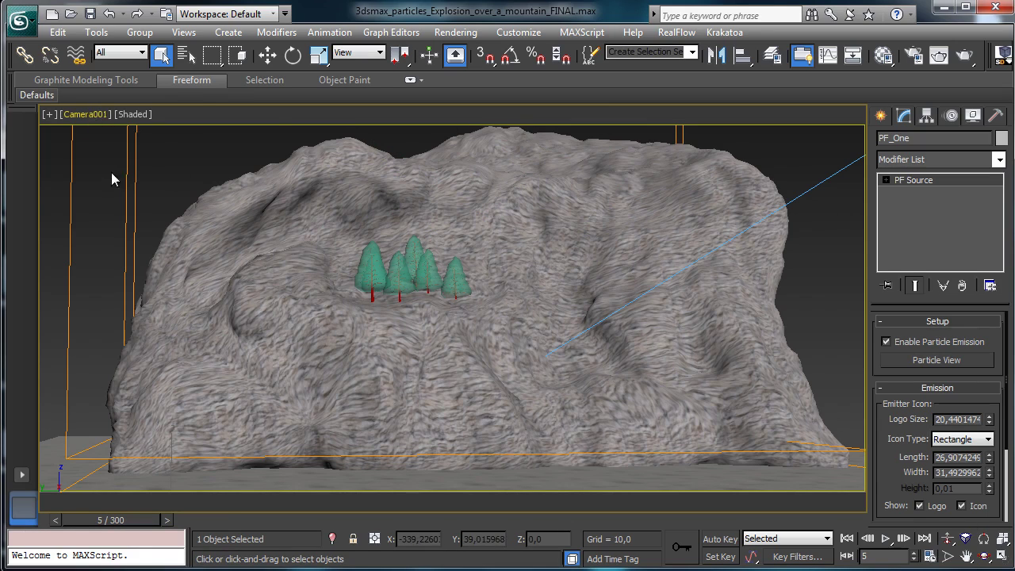
Change Camera001 to a Perspective view framing the mountain, ground and emitter boxes
click(92, 115)
click(139, 170)
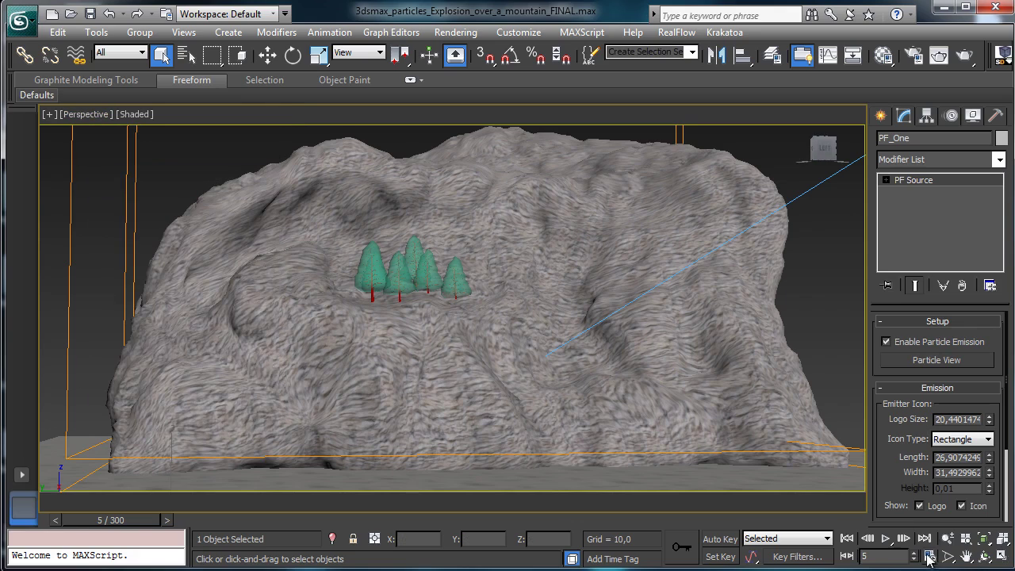
click(948, 539)
drag(600, 317, 478, 348)
click(983, 556)
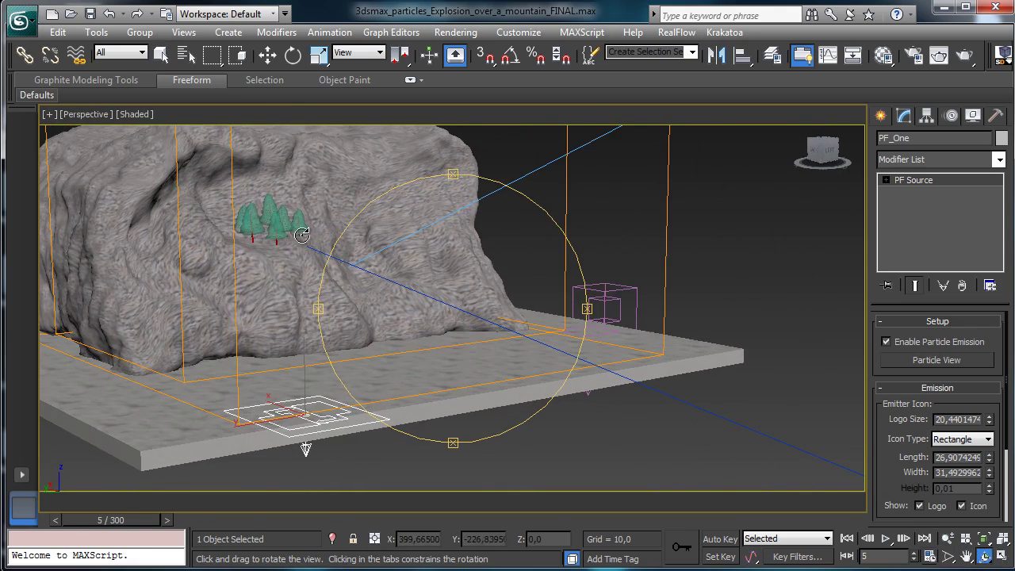
click(967, 556)
key(shift+z)
key(shift+z)
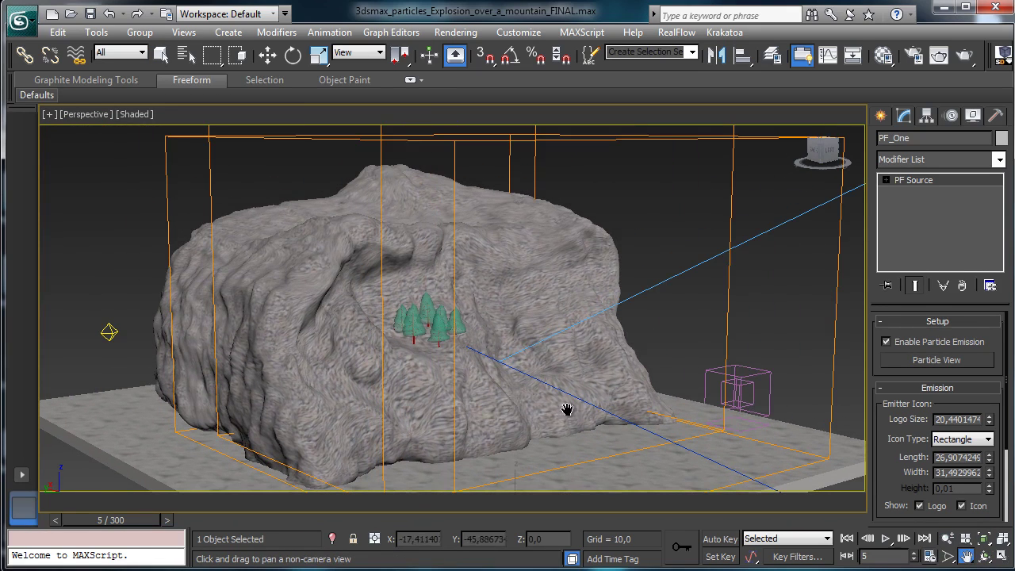
click(161, 53)
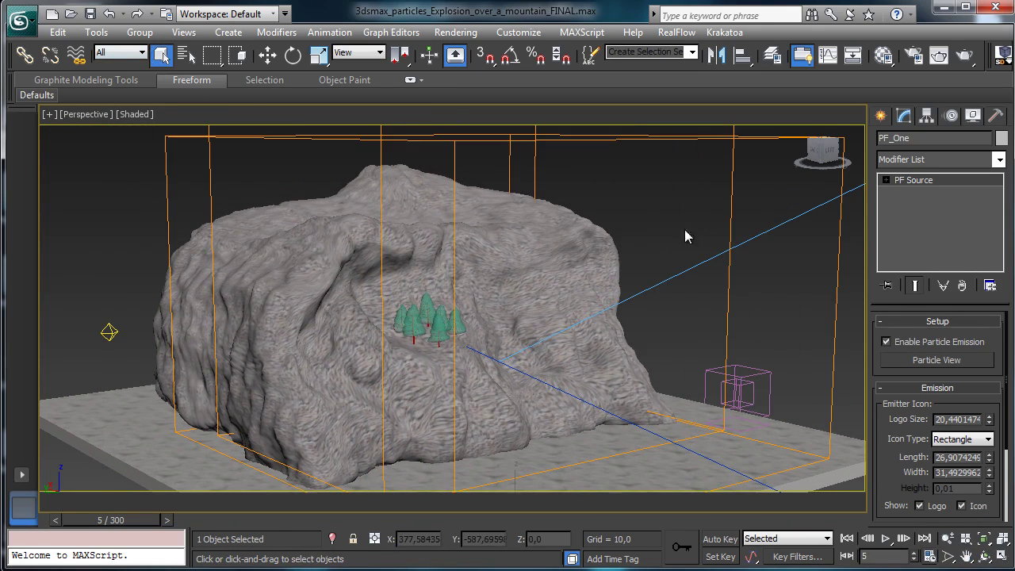
Select the FumeFX grid around the mountain and review its simulation settings
click(730, 199)
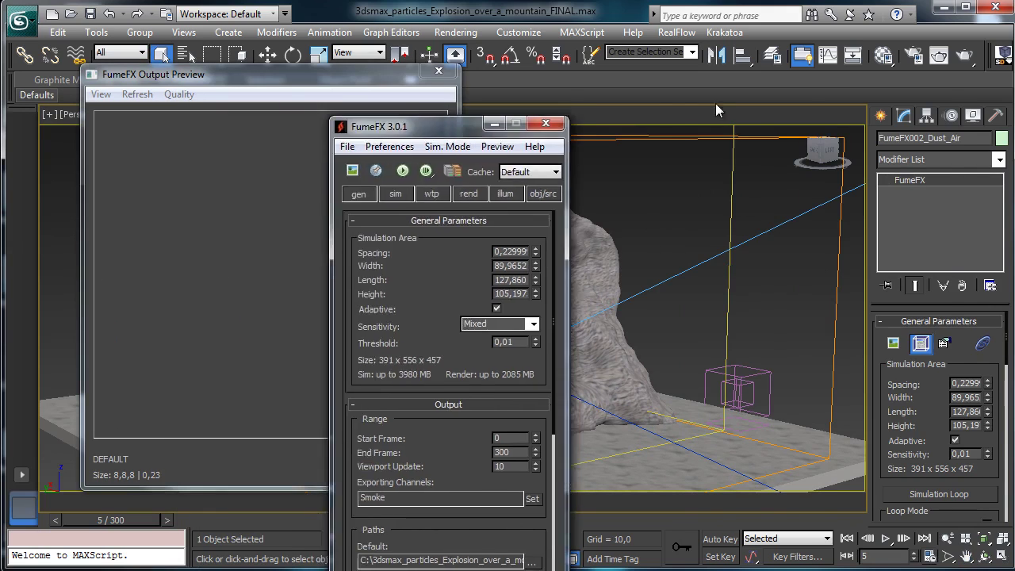
drag(715, 103, 831, 60)
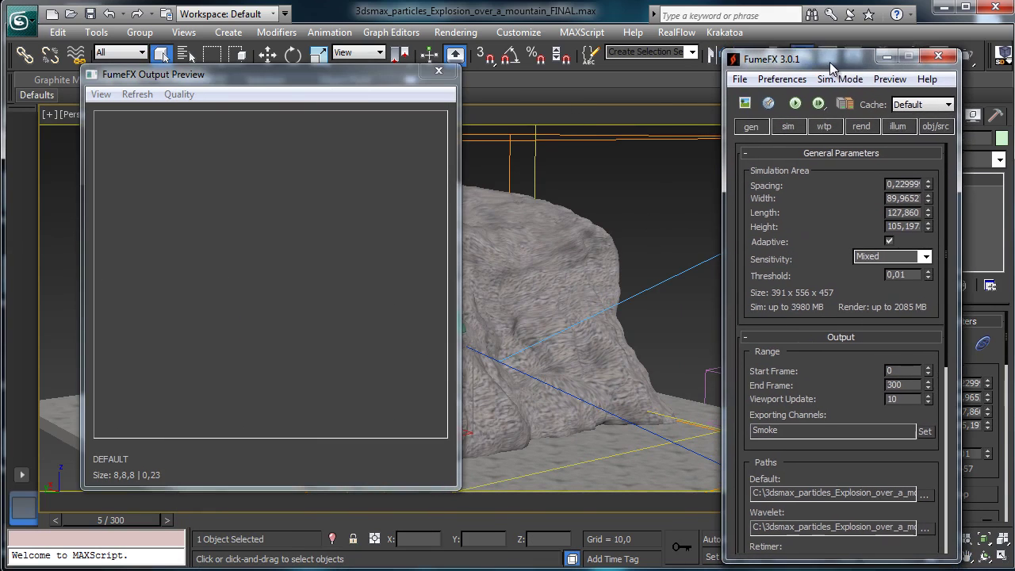
drag(153, 521, 284, 524)
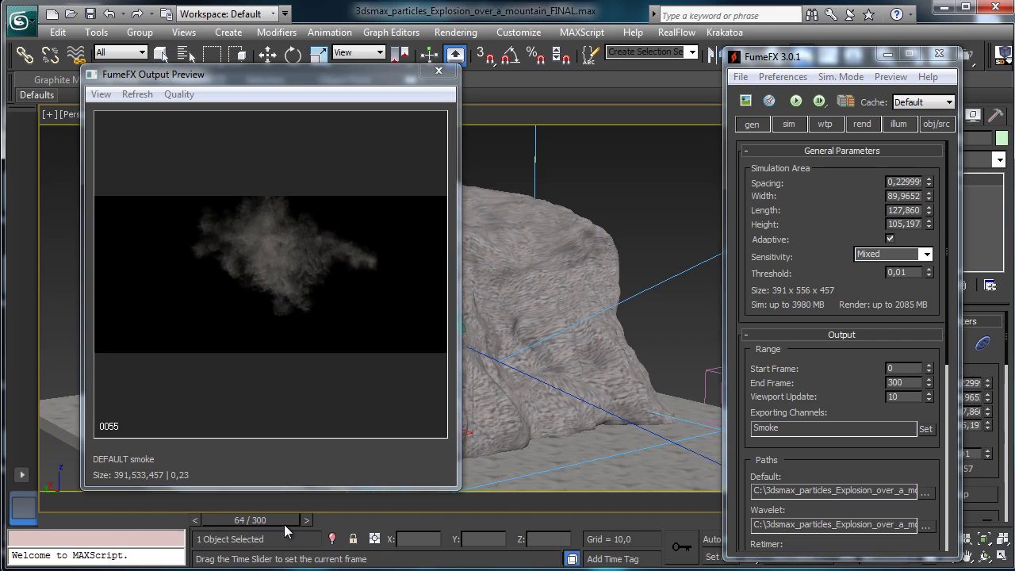
click(939, 54)
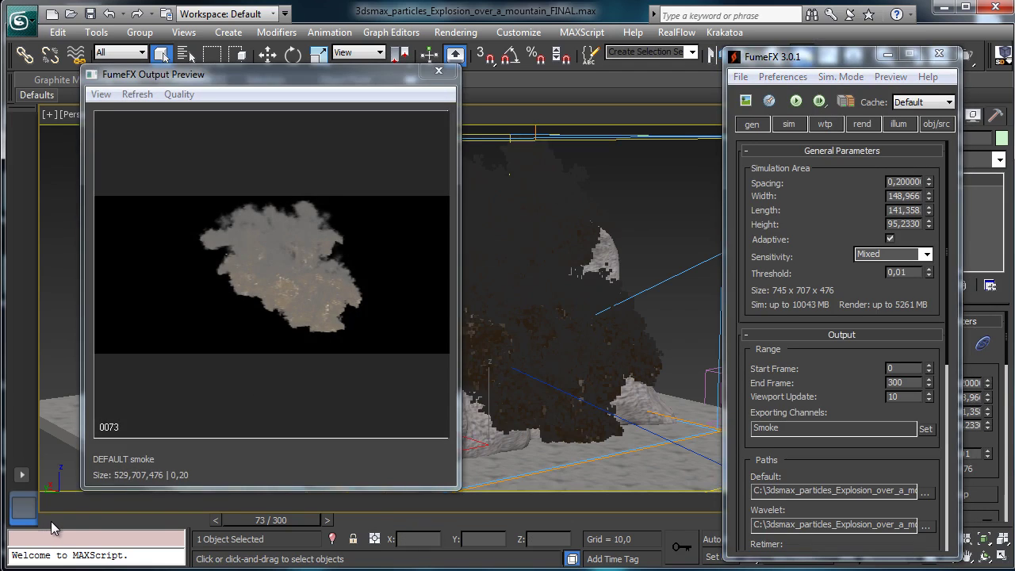
Scrub to frame 124 to watch the dust cloud develop, then close the FumeFX and preview windows
drag(50, 521, 334, 540)
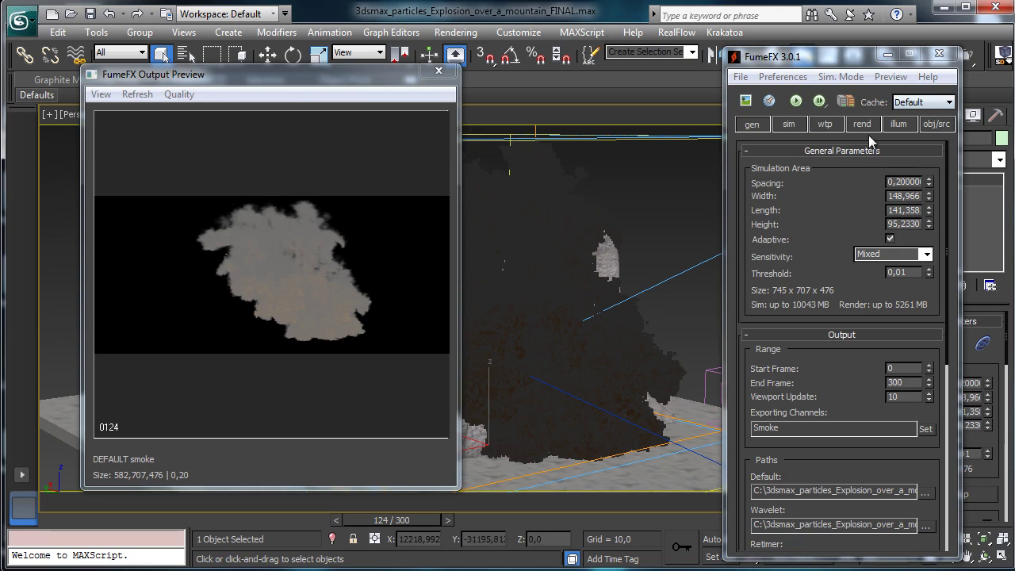
click(939, 54)
click(439, 70)
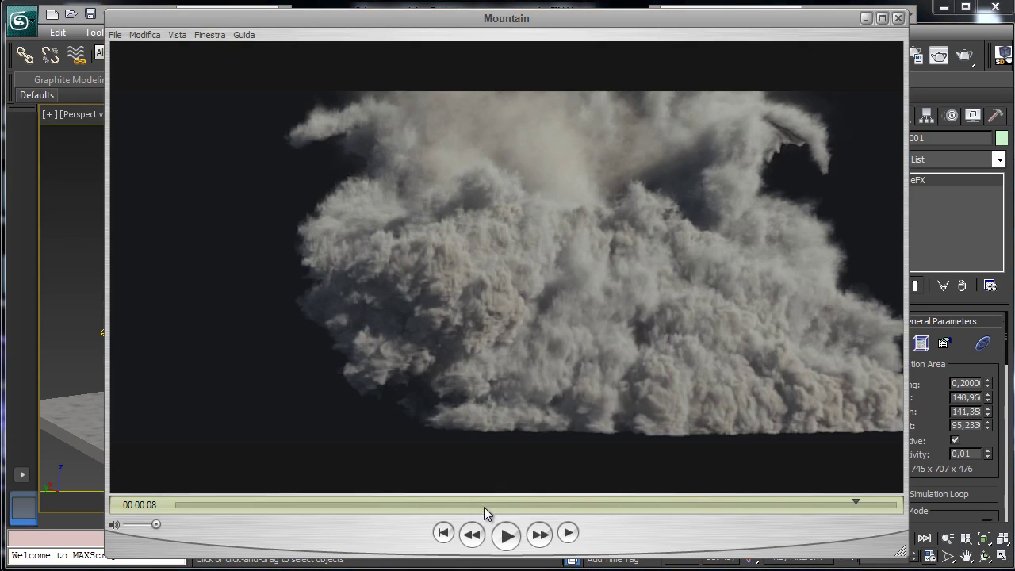
Bring back the Mountain render and scrub it to 00:00:04 to compare the dust cloud
click(536, 512)
drag(536, 511, 546, 492)
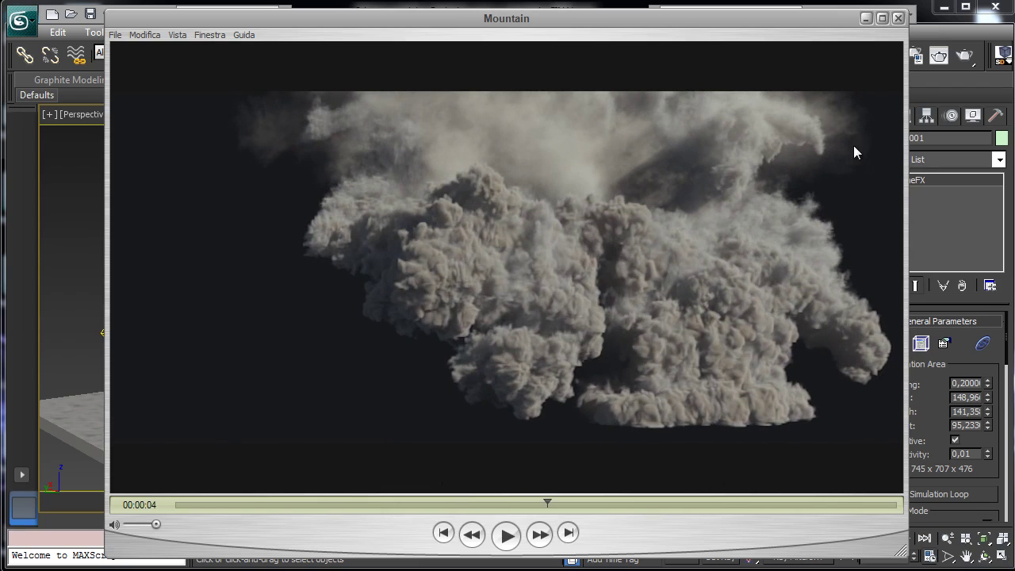